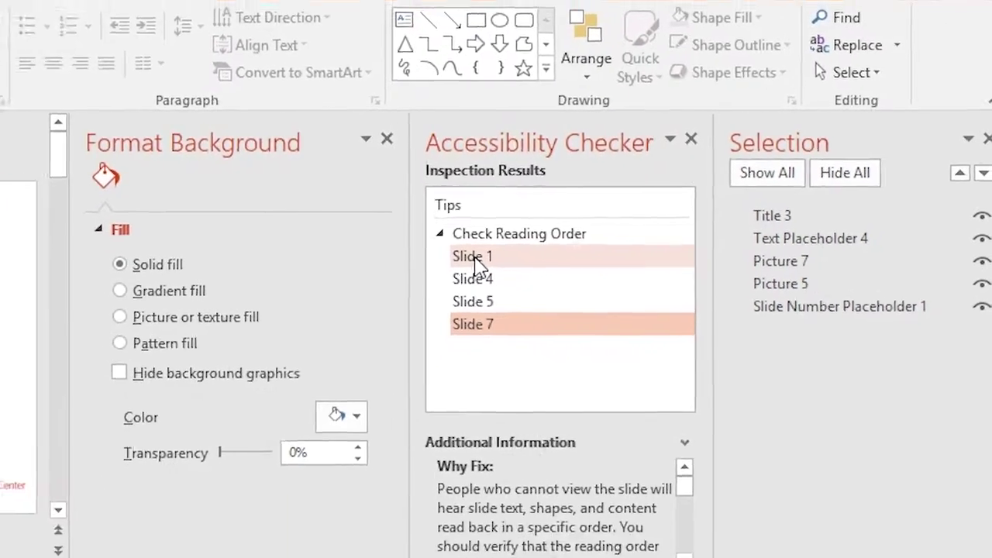
Save the PowerPoint deck as '1-22-18 BOCES PPT Example.pdf' in the ADA Accessibility Videos folder
left_click(352, 291)
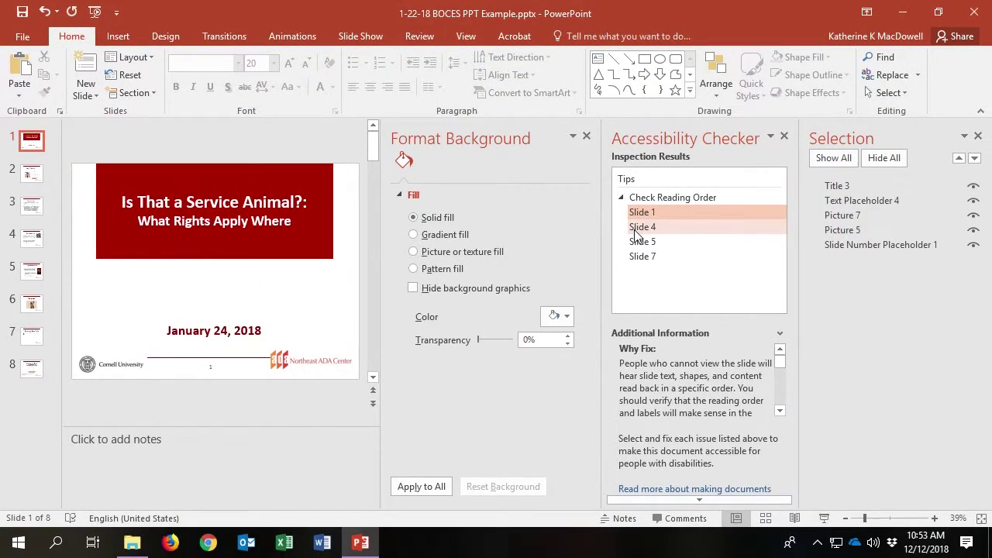
left_click(24, 36)
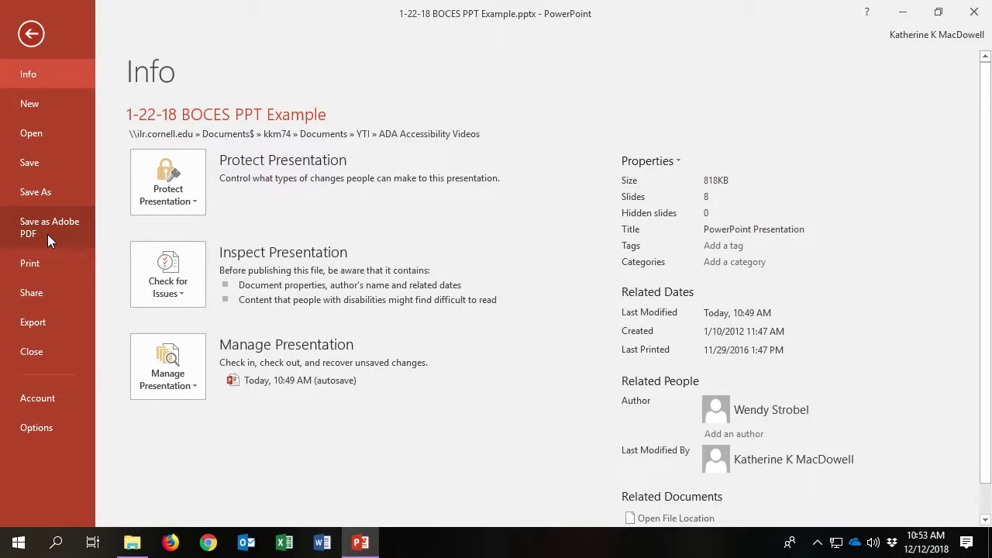
left_click(47, 235)
left_click(549, 326)
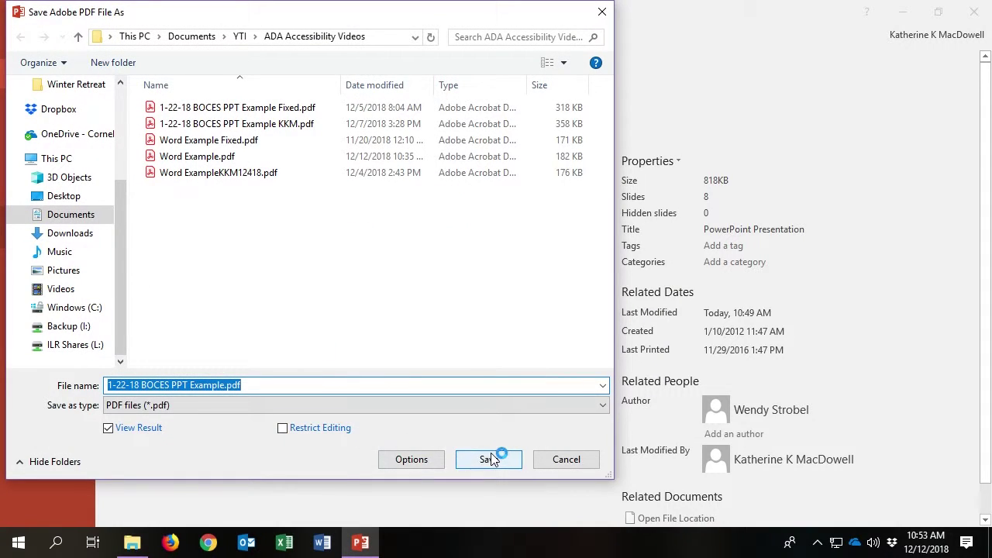
left_click(488, 460)
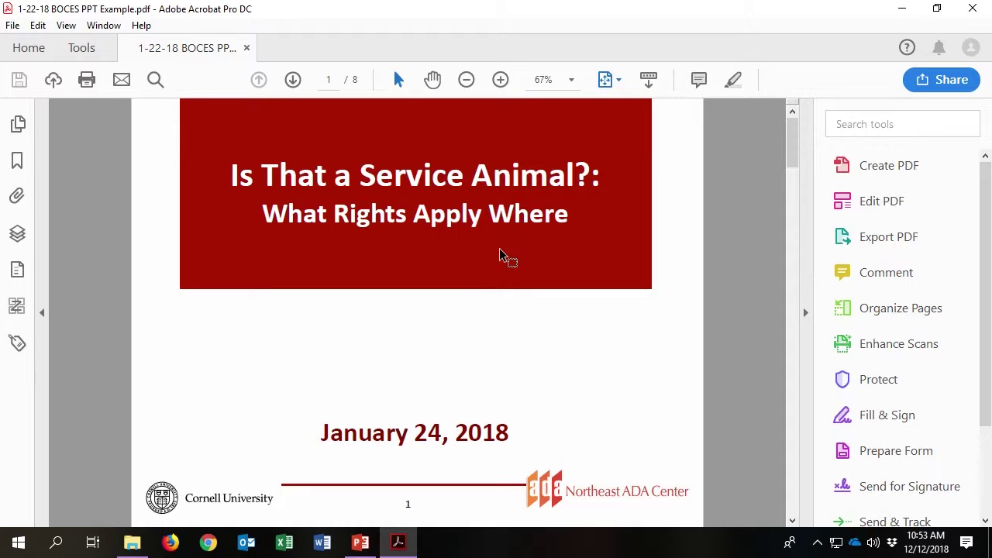
Set the PDF title to 'Is that a service animal? What rights apply where', plus subject and keywords
left_click(12, 26)
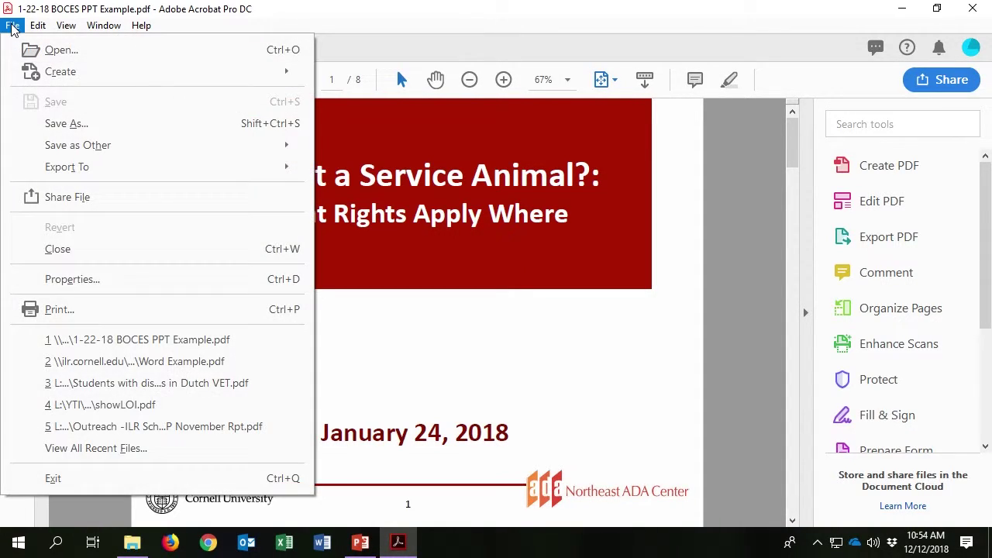
left_click(86, 282)
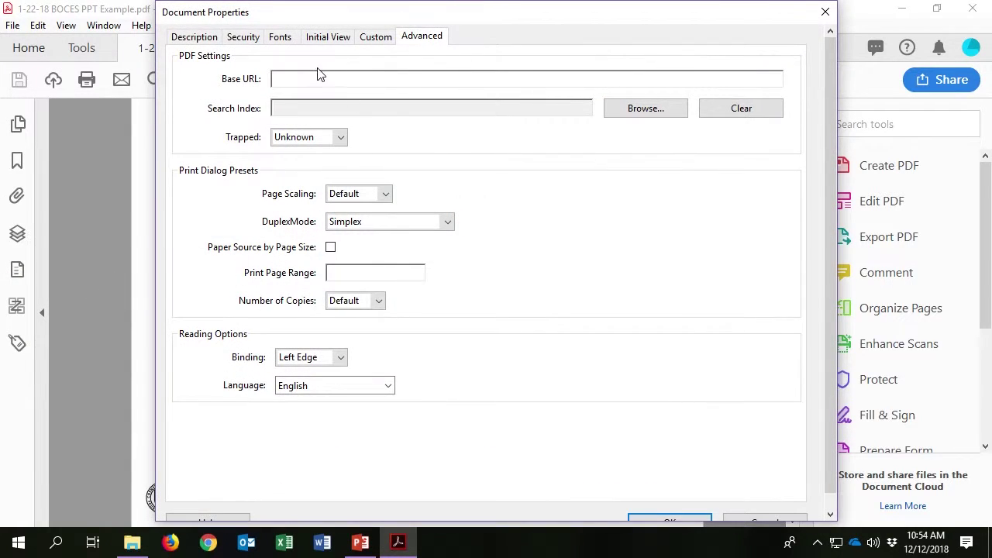
left_click(211, 39)
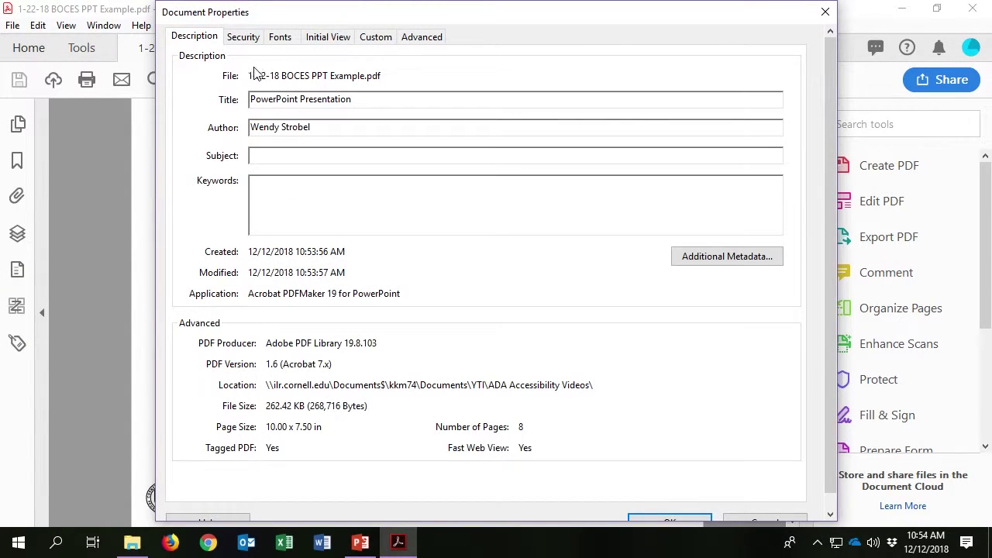
double_click(277, 99)
left_click(277, 98)
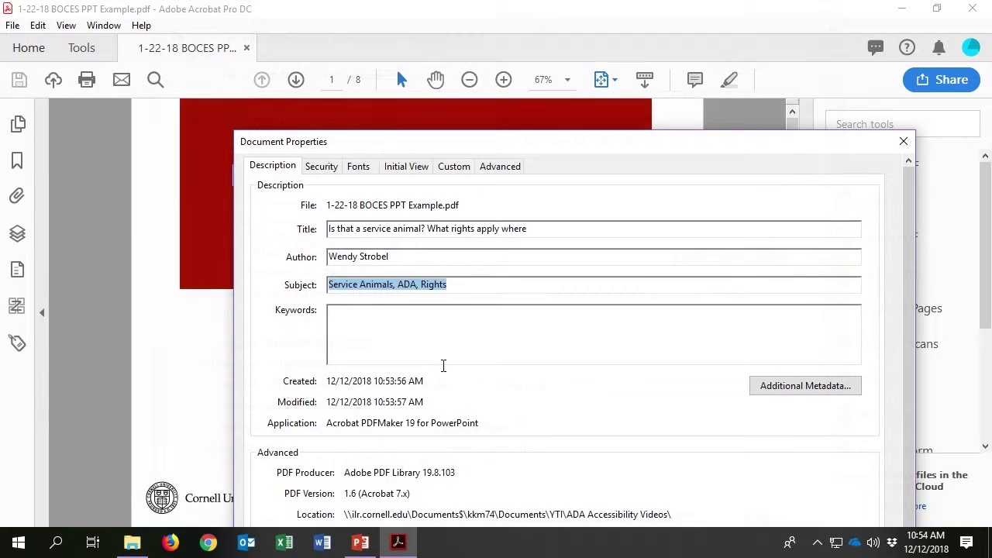
left_click(421, 324)
type("Service Animals, ADA, Rights")
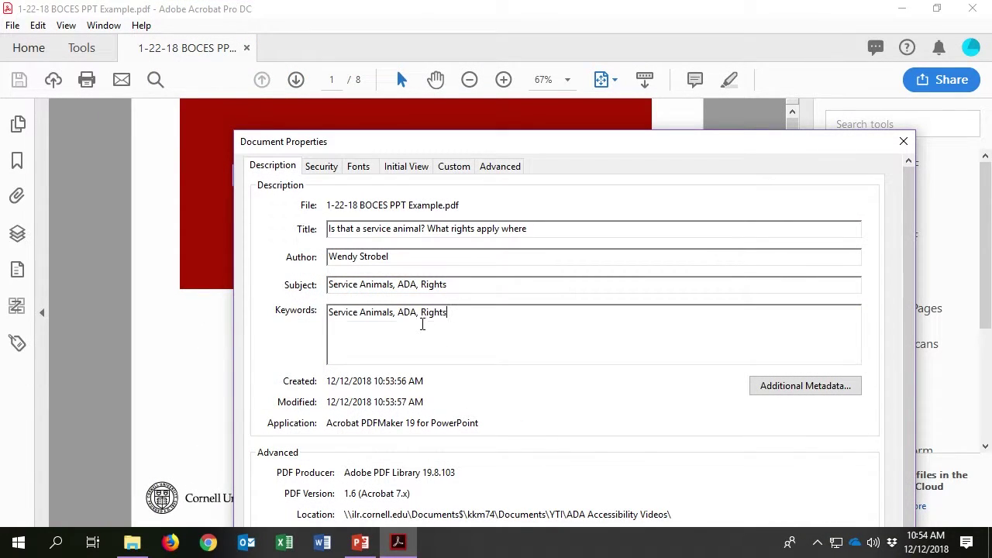
Make the window bar show the document title instead of the file name
left_click(405, 166)
left_click_drag(649, 145, 615, 56)
left_click(352, 320)
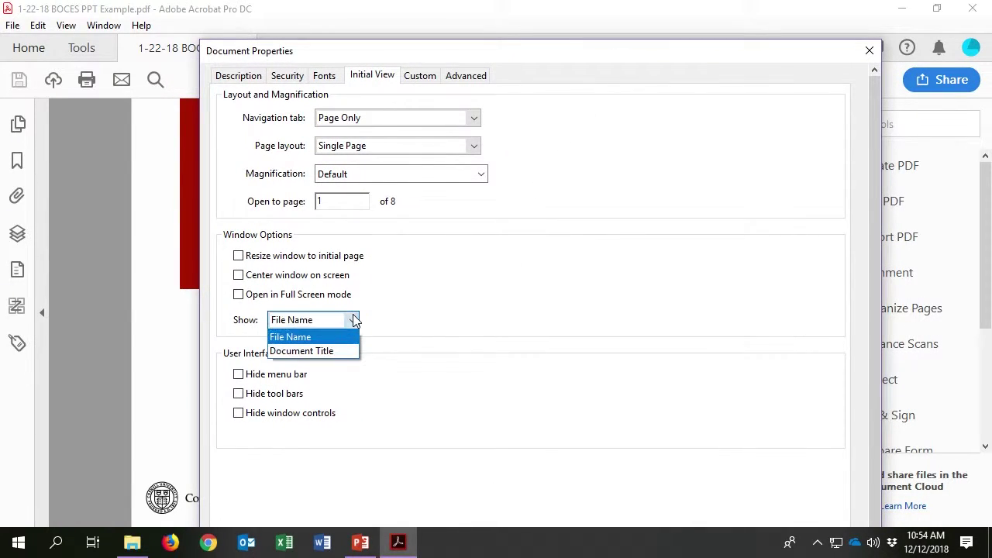
left_click(326, 349)
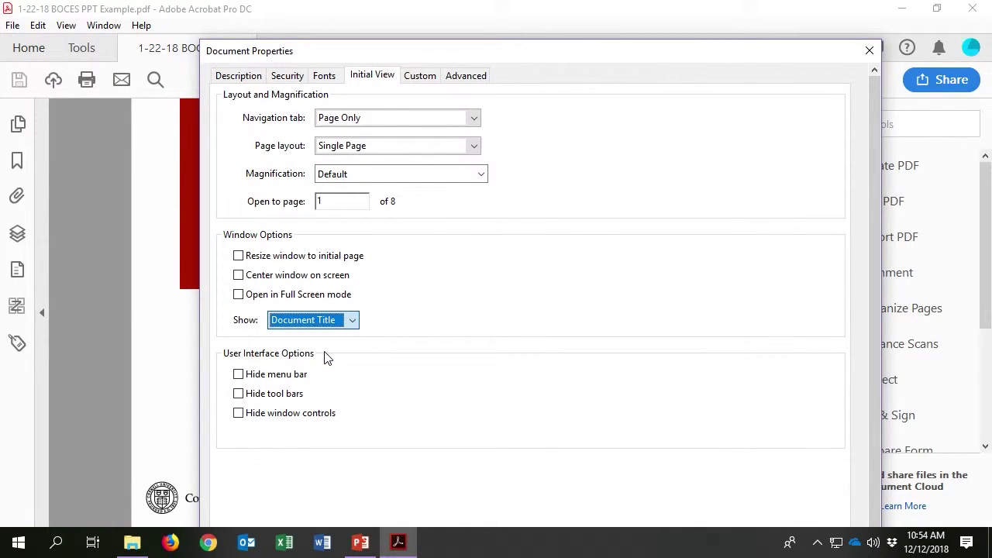
Set the document language to English and apply the property changes
left_click(471, 82)
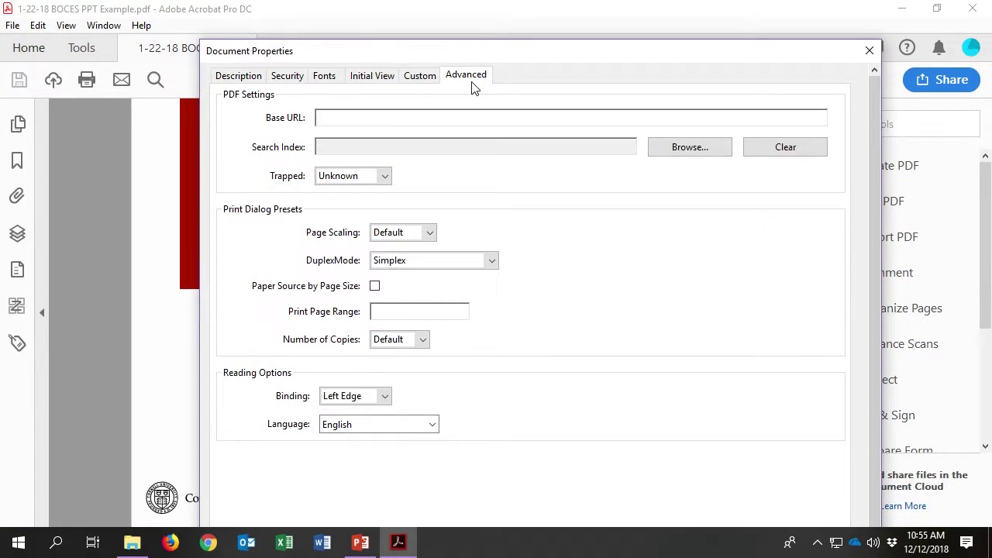
left_click(432, 425)
left_click(354, 281)
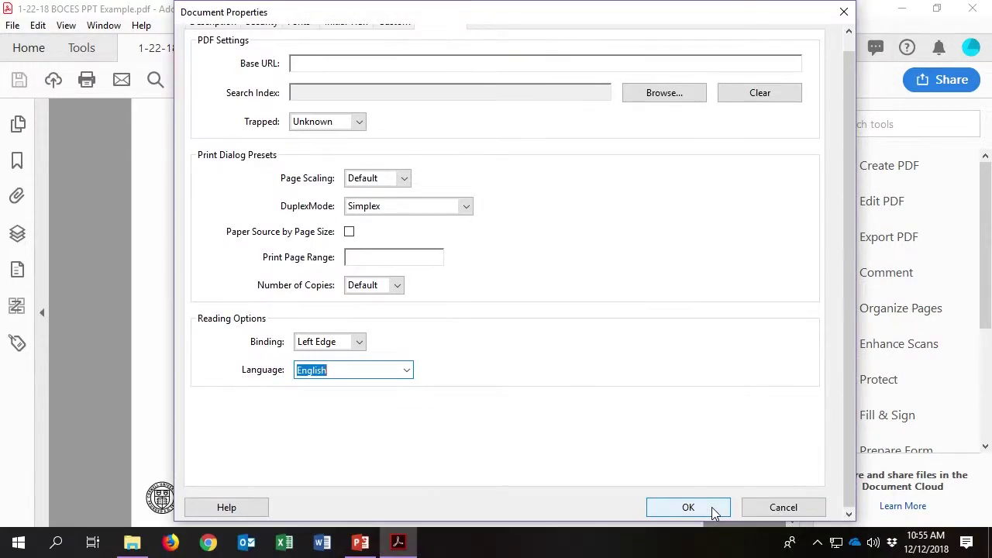
left_click(712, 507)
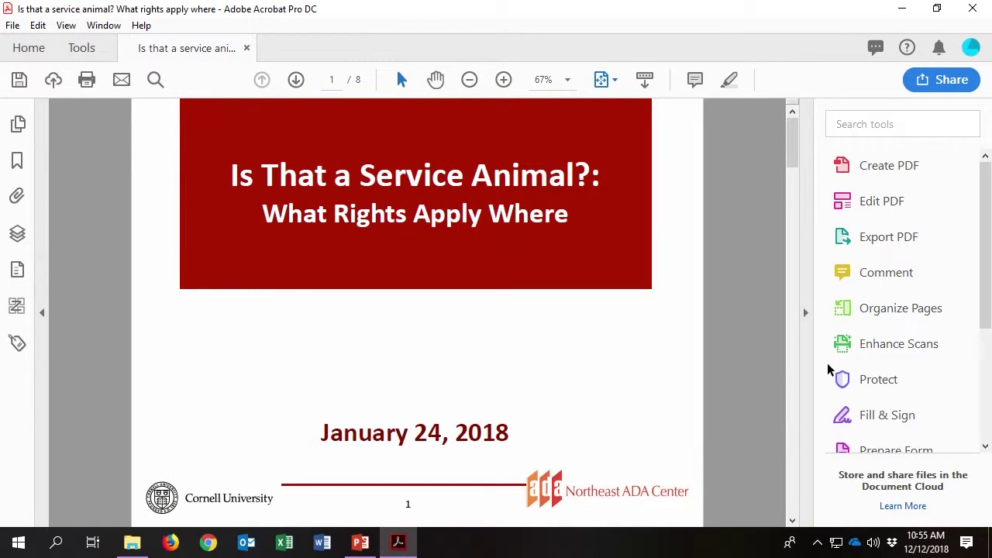
Run Acrobat's Full Check accessibility check with its default options
scroll(950, 353, "down", 3)
left_click(905, 446)
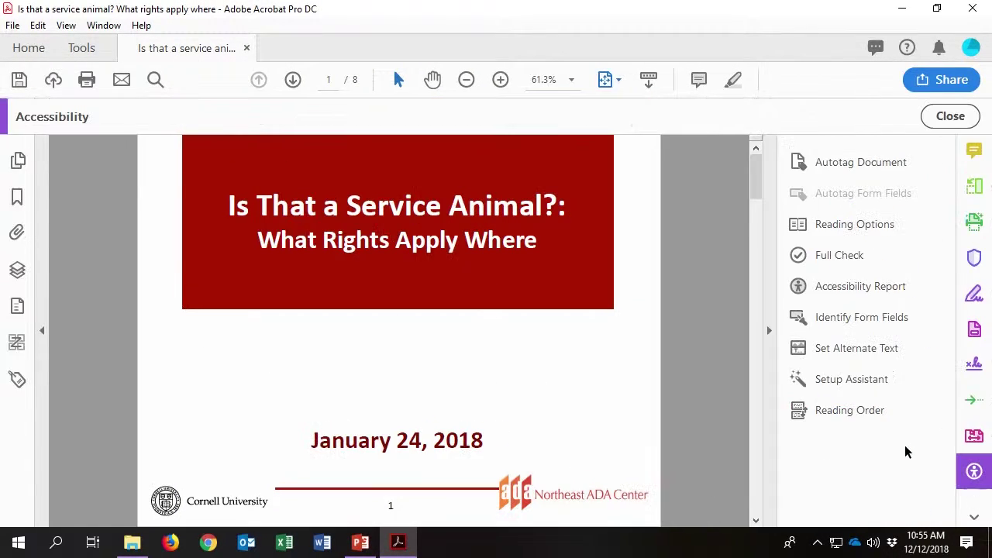
left_click(820, 256)
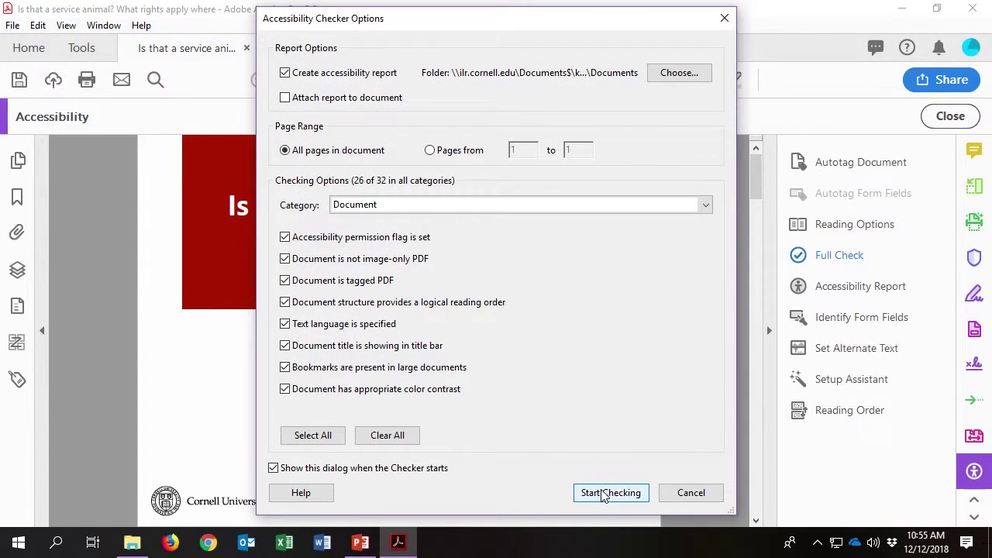
left_click(606, 493)
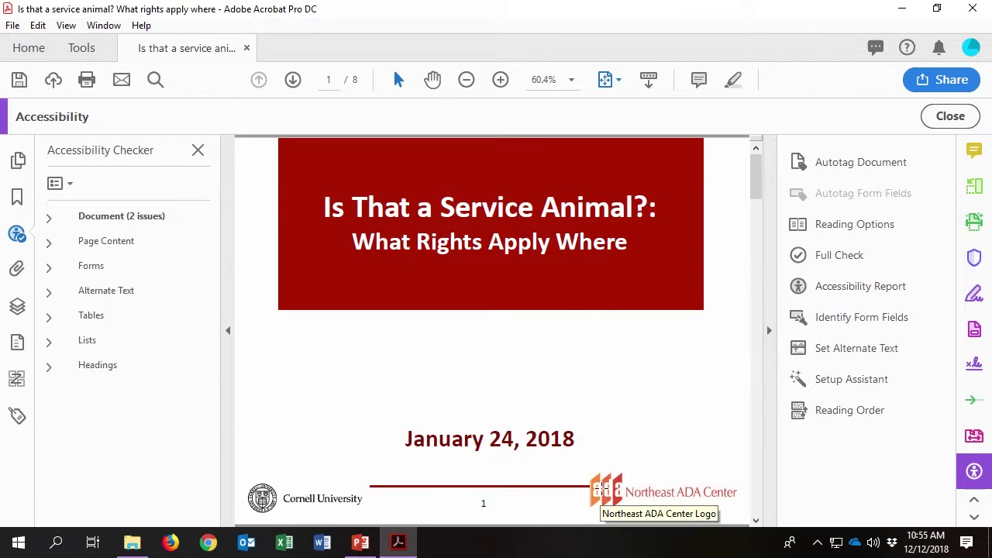
Mark the Color contrast check as passed manually, then display the PDF's tag tree
left_click(46, 221)
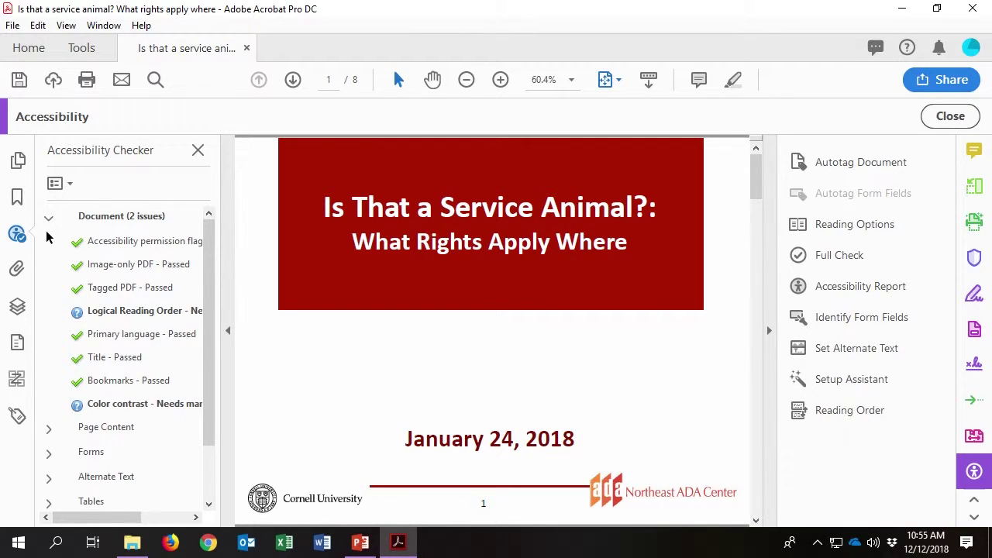
right_click(154, 406)
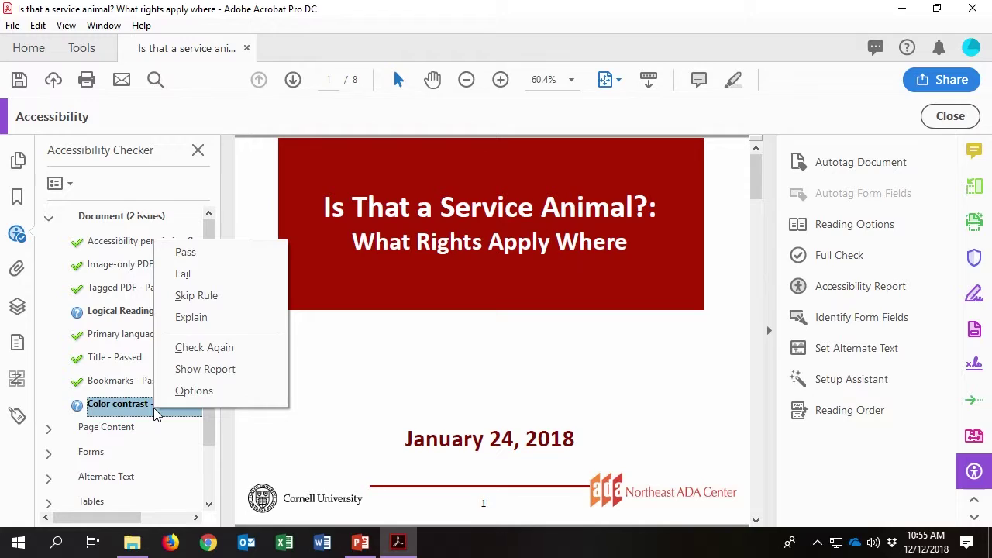
left_click(204, 252)
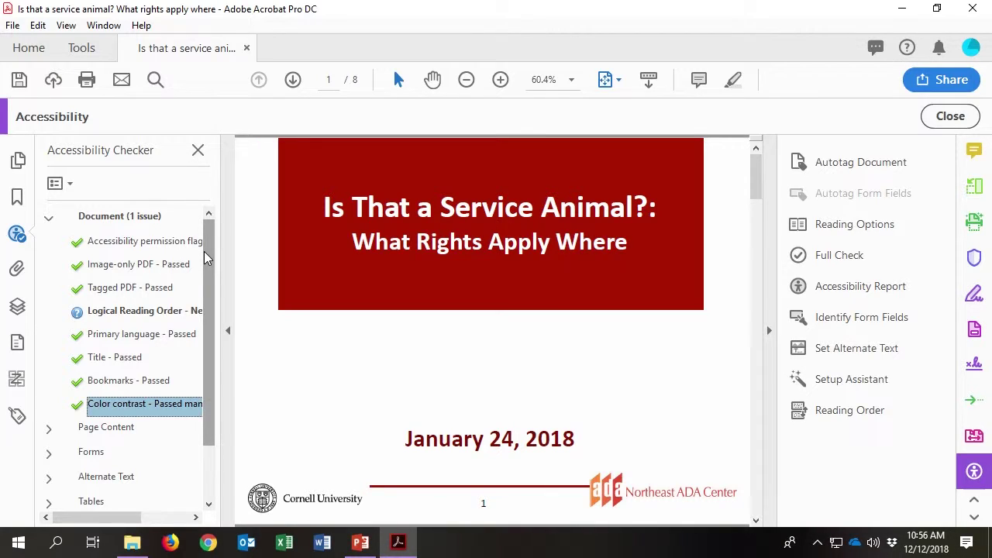
left_click(16, 417)
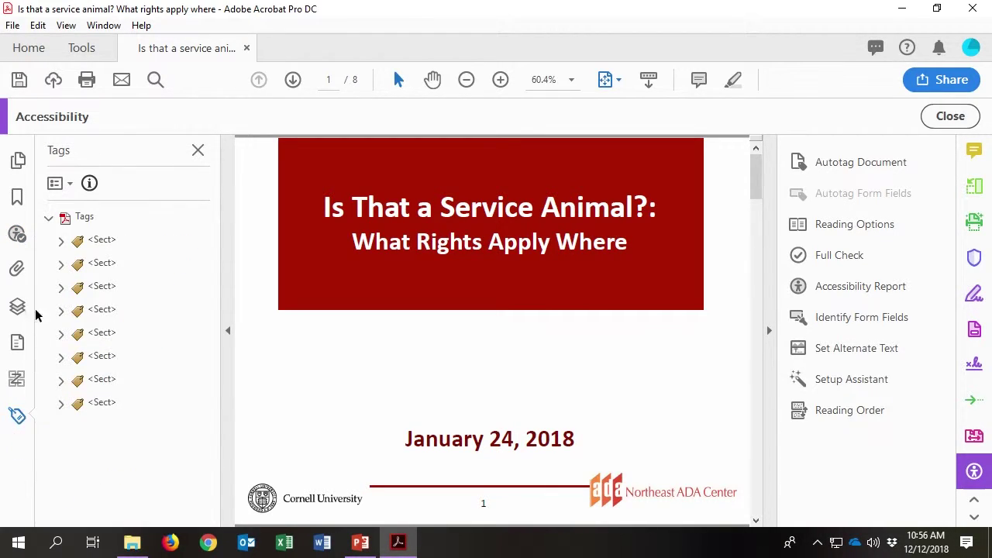
Expand page 1's section tags and inspect the Figure images (205, 201), Art and H1 title
left_click(61, 240)
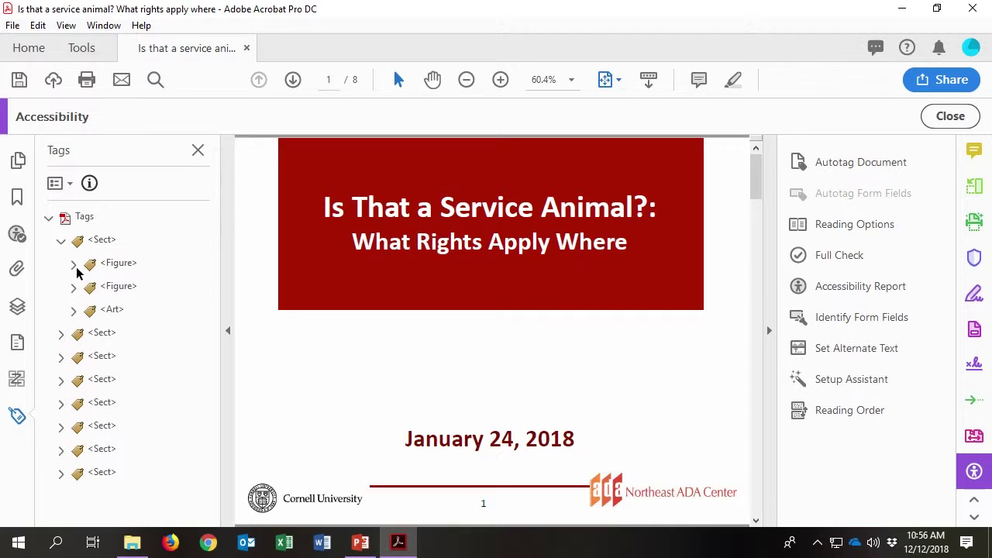
left_click(75, 264)
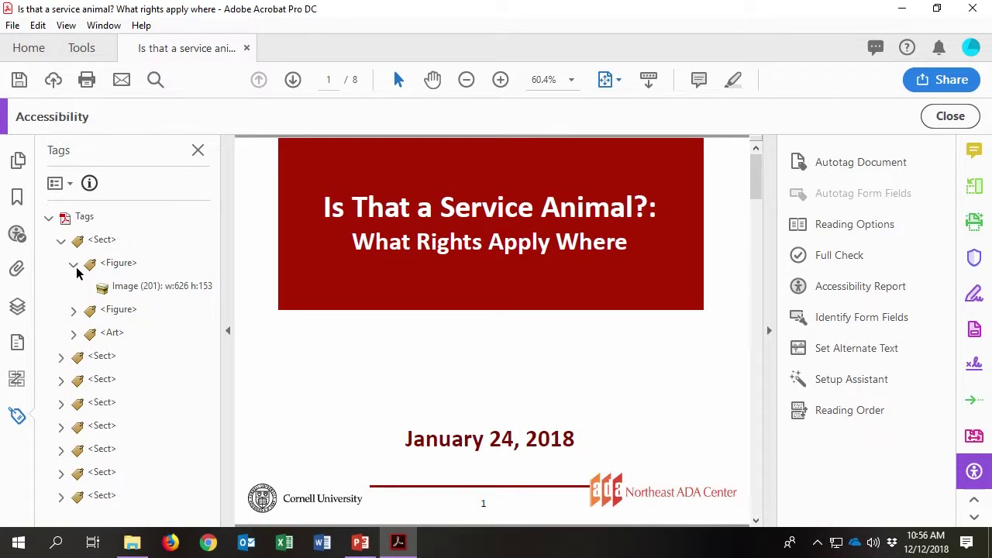
left_click(73, 311)
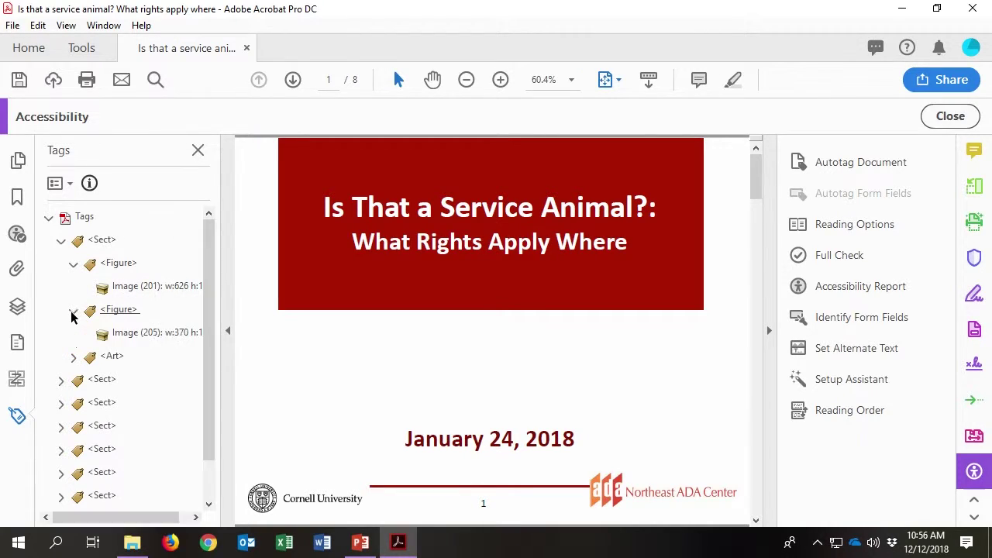
left_click(74, 358)
left_click(122, 380)
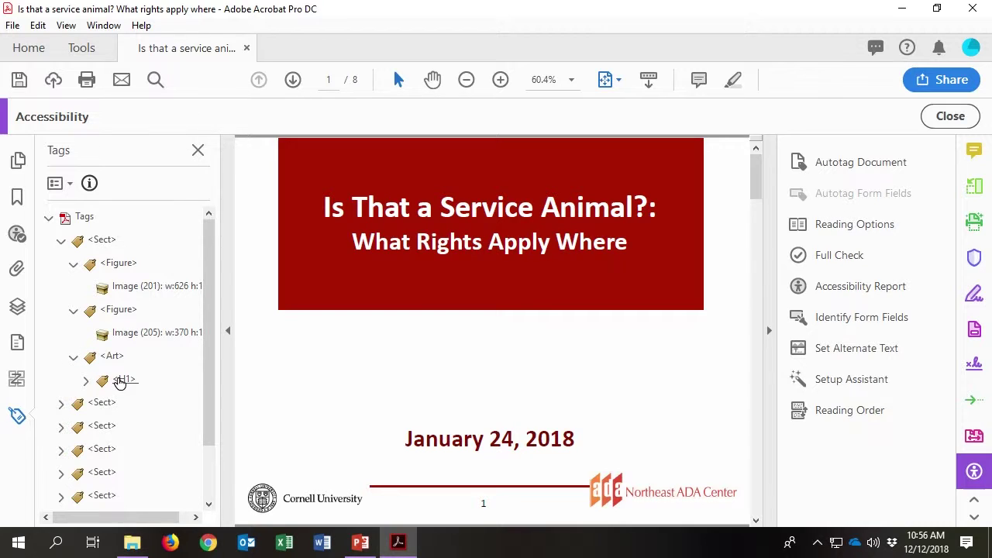
left_click(124, 334)
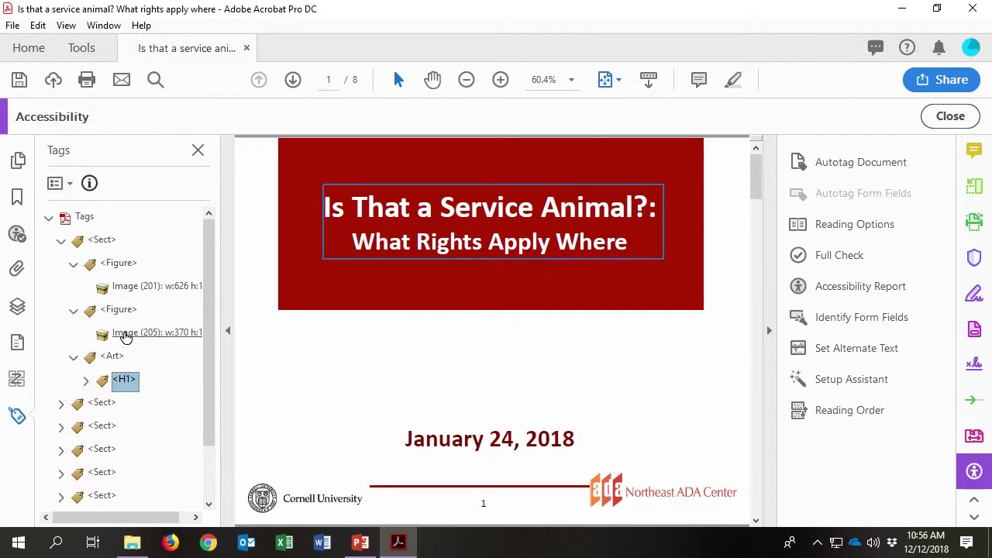
left_click(133, 290)
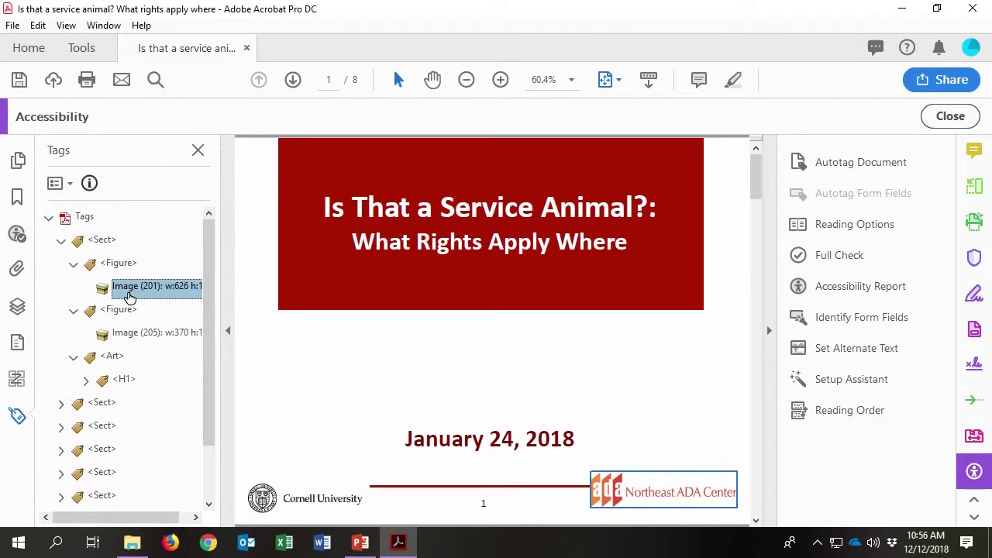
scroll(128, 289, "down", 1)
left_click(87, 334)
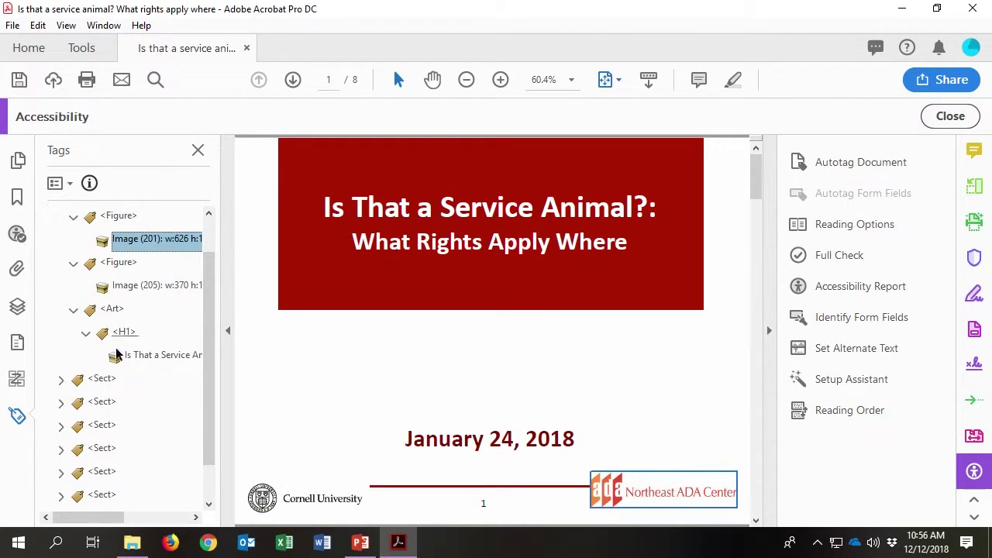
left_click(148, 356)
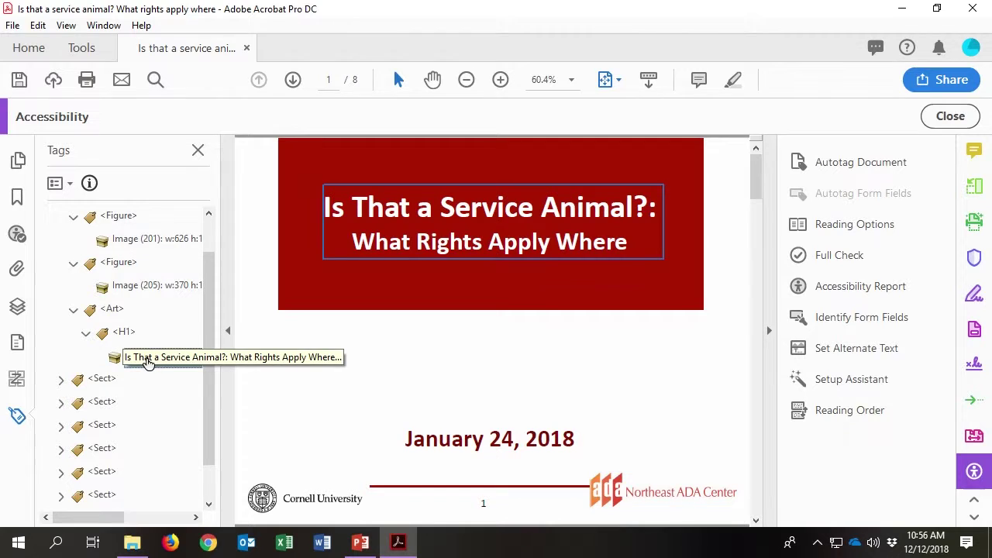
Expand page 4's section and inspect the Image (10) figure and 'Service Animals' H1 heading
left_click(61, 379)
left_click(141, 452)
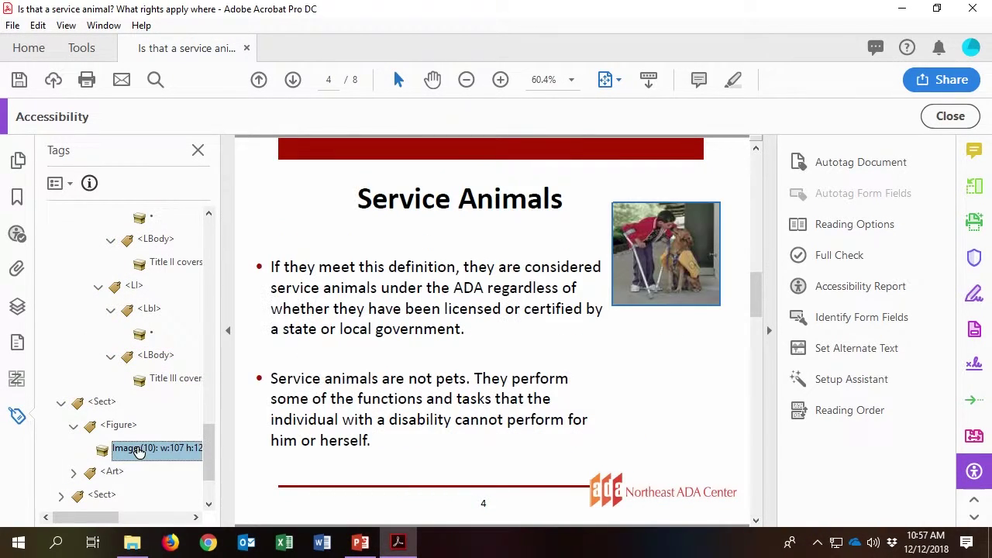
scroll(145, 442, "down", 1)
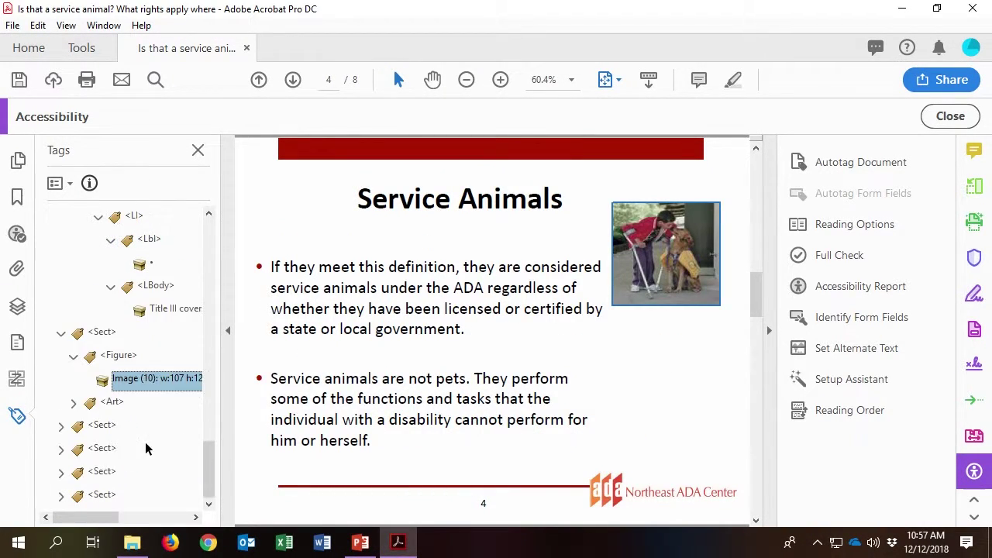
left_click(73, 403)
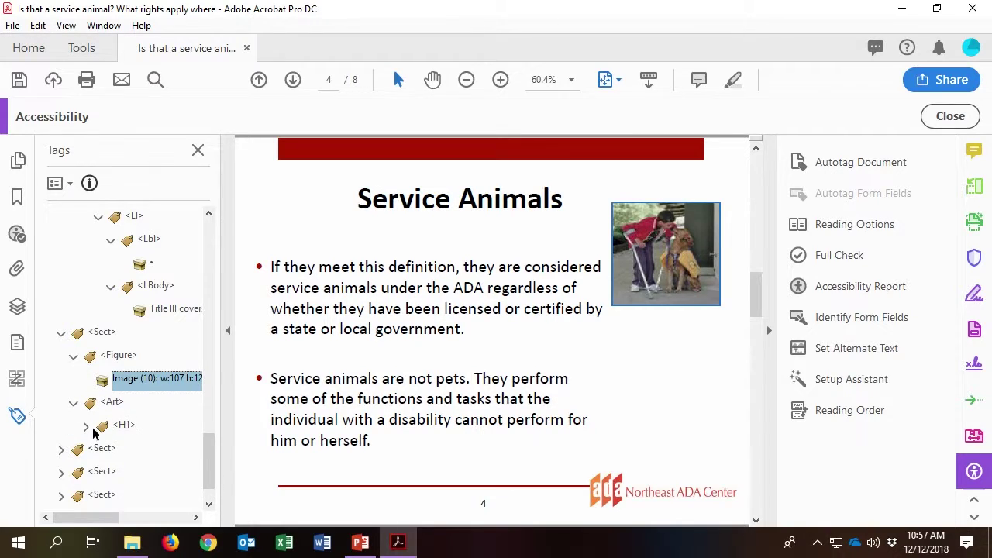
left_click(86, 426)
left_click(151, 450)
scroll(147, 454, "down", 1)
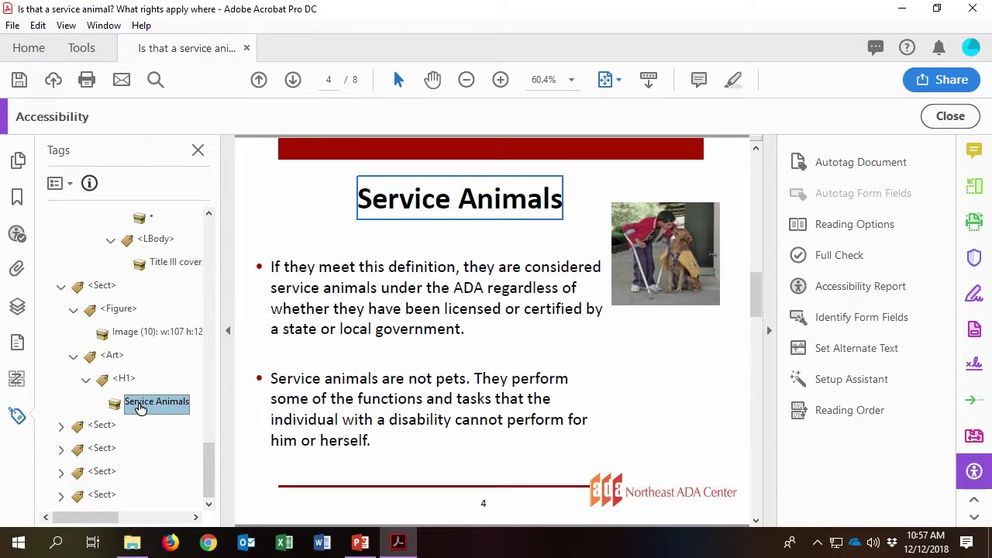
left_click(73, 356)
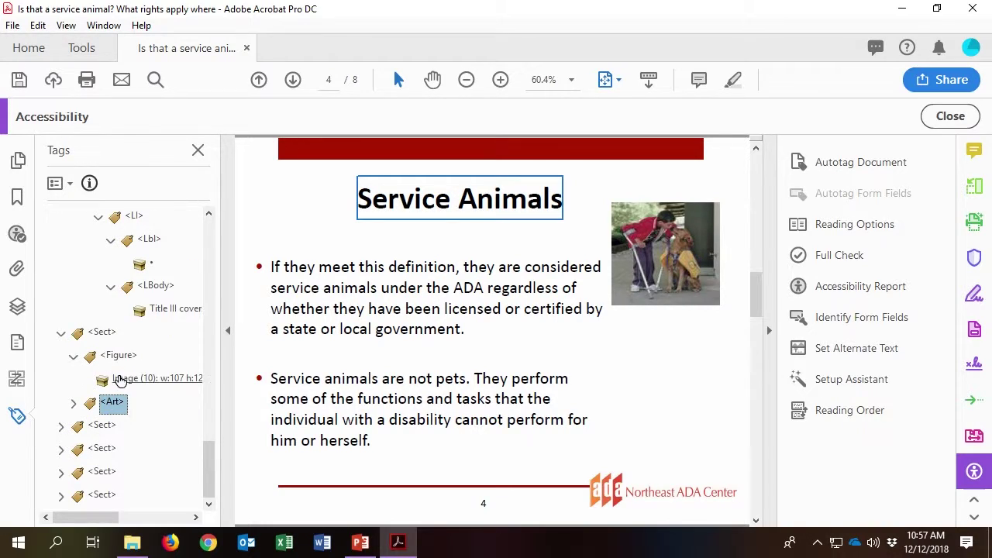
left_click(126, 378)
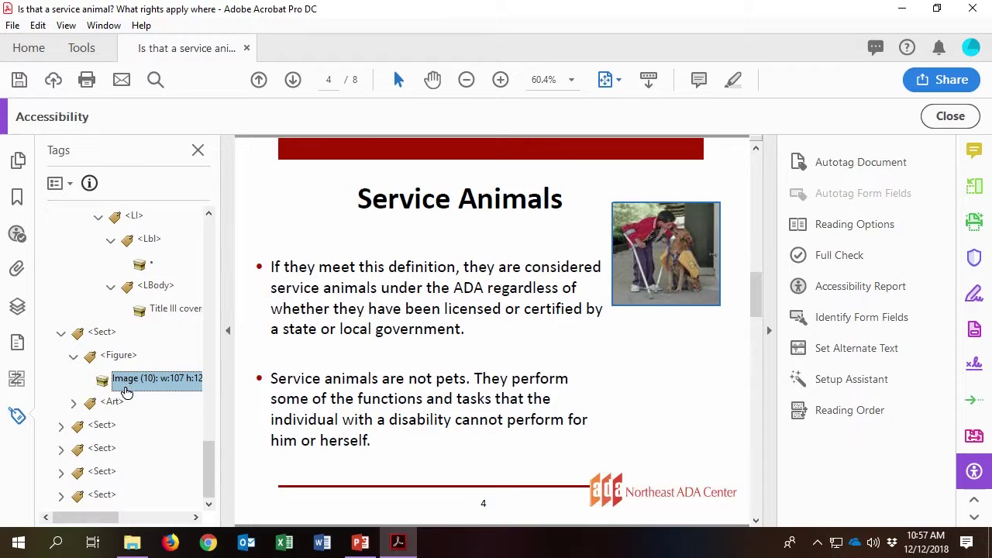
left_click(75, 402)
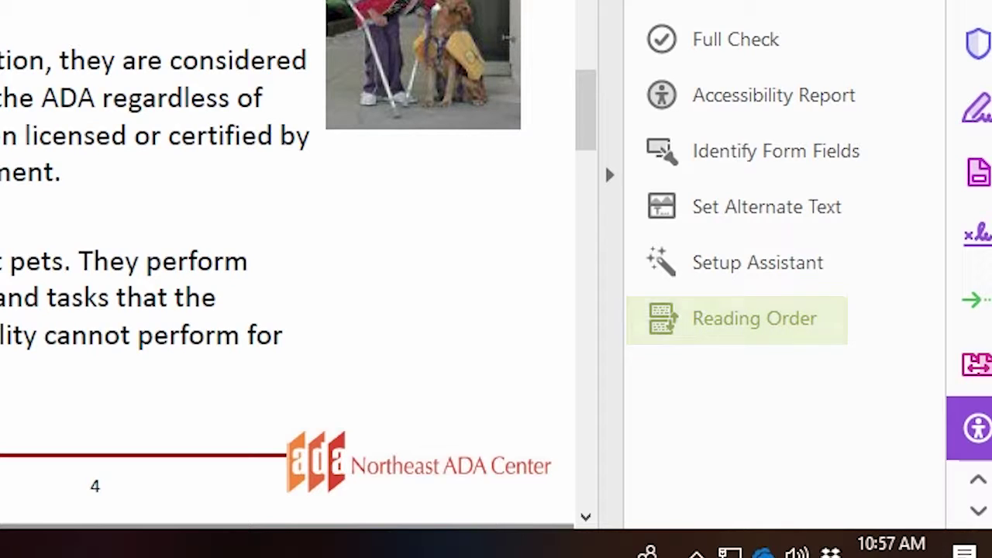
Tag page 4's bullet text as a paragraph and order it after the Service Animals heading
key("Page_Down")
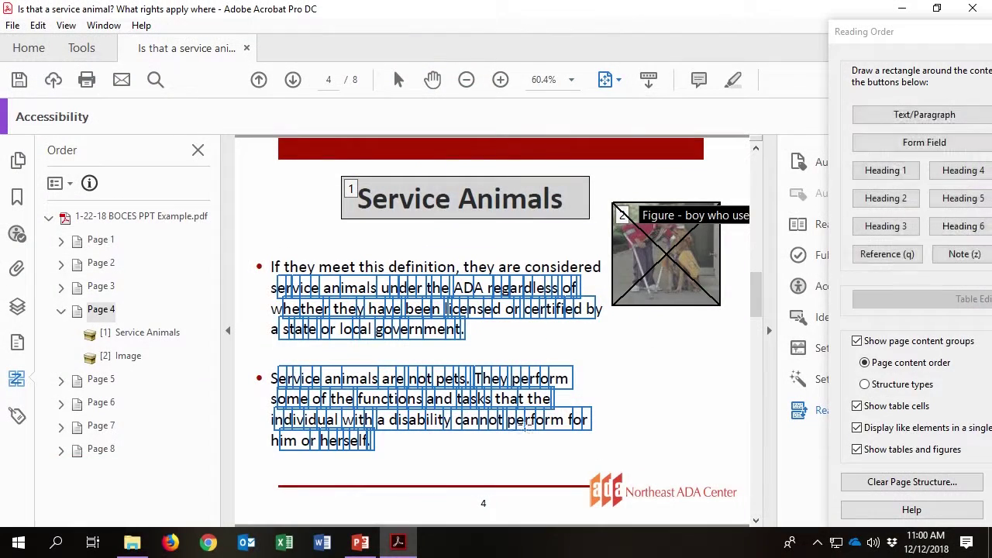
left_click_drag(268, 252, 609, 463)
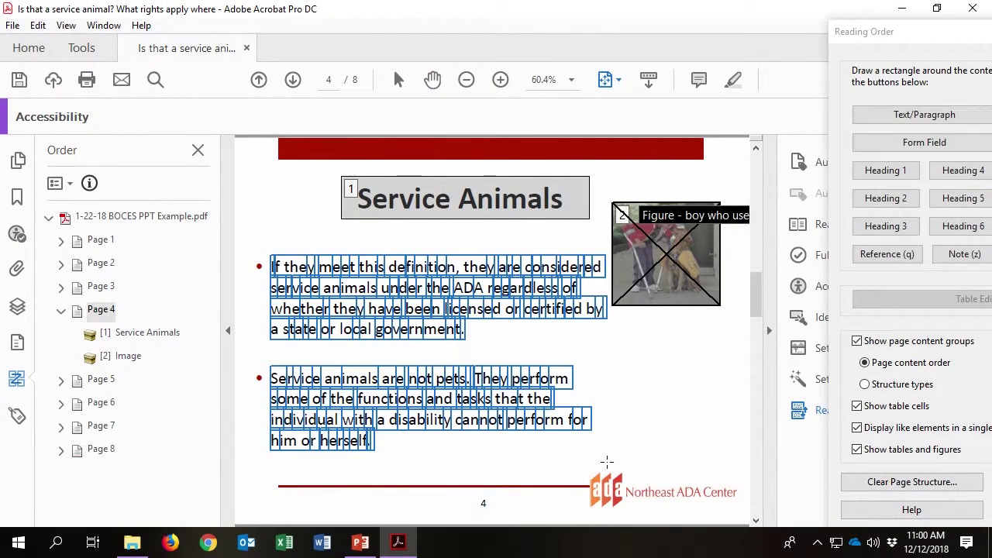
left_click(932, 122)
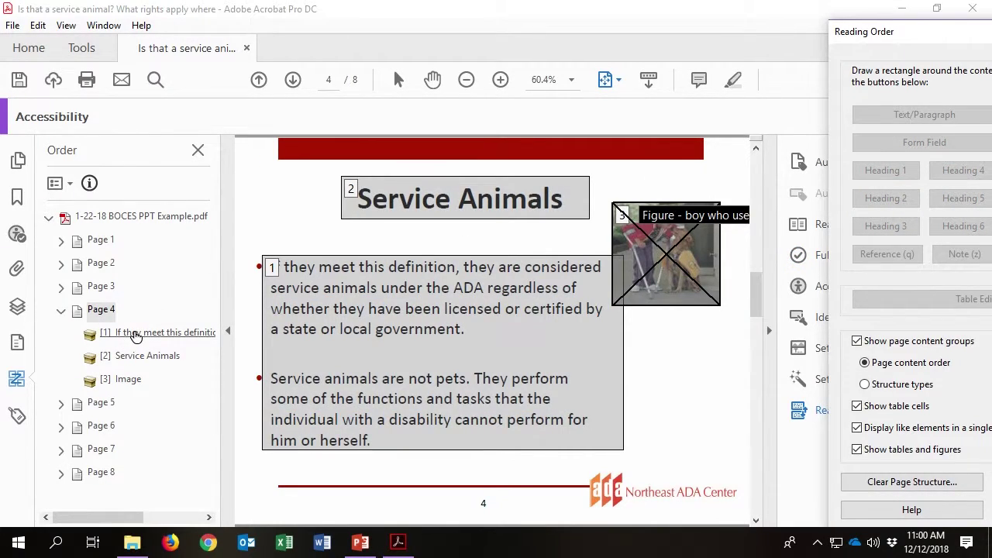
left_click_drag(136, 335, 132, 376)
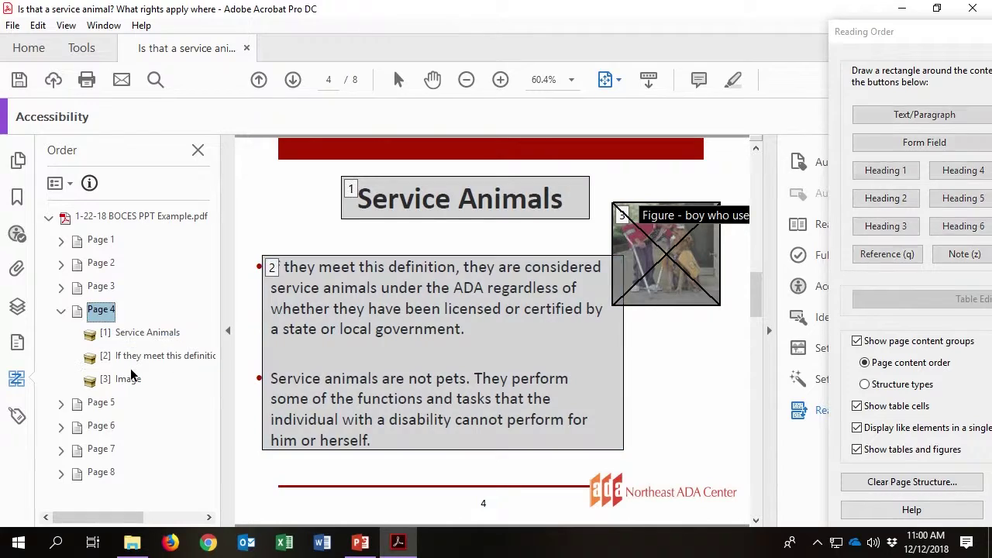
Tag page 5's footnote as text, put the Fundamental Alteration heading first, footnote after body
left_click(61, 405)
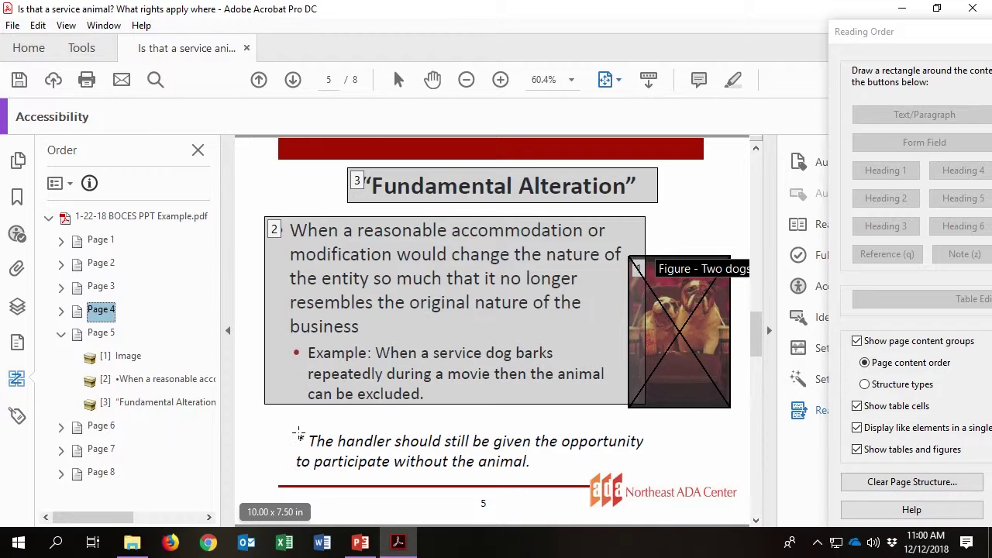
left_click_drag(288, 428, 669, 477)
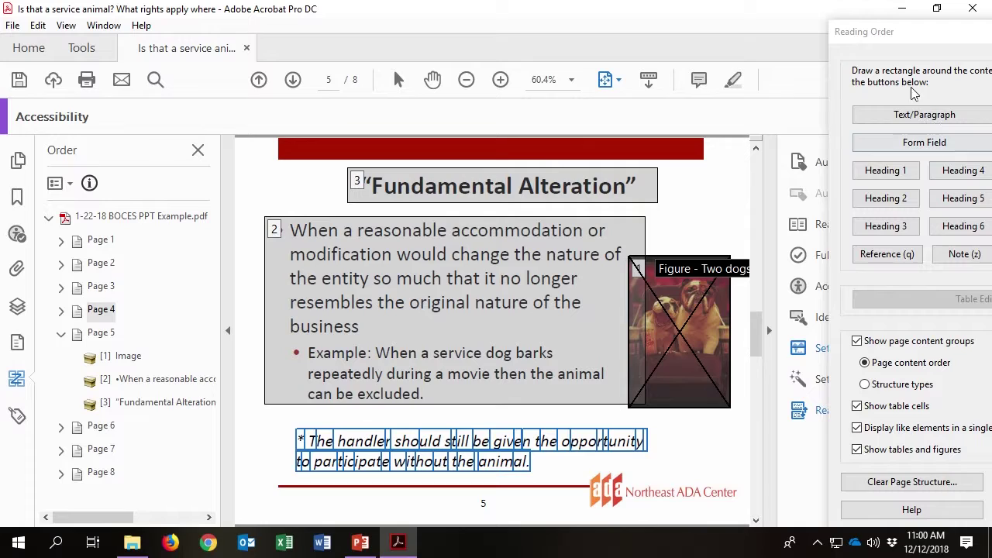
left_click(914, 116)
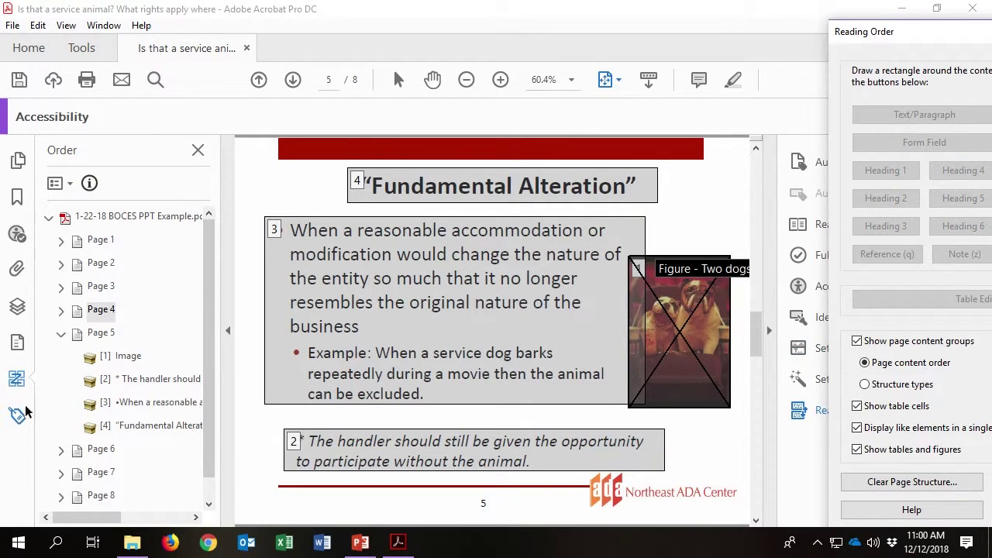
left_click_drag(153, 426, 131, 437)
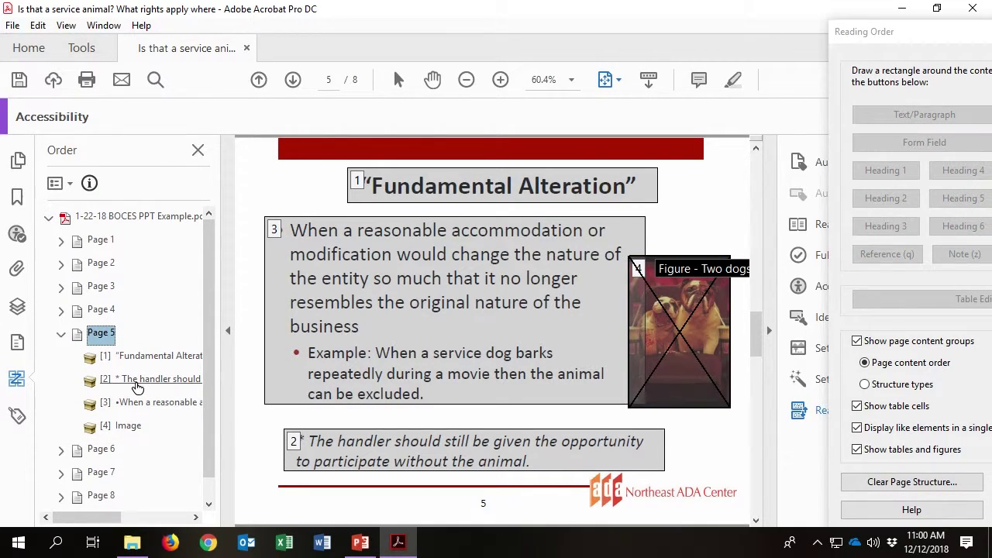
left_click_drag(137, 388, 135, 423)
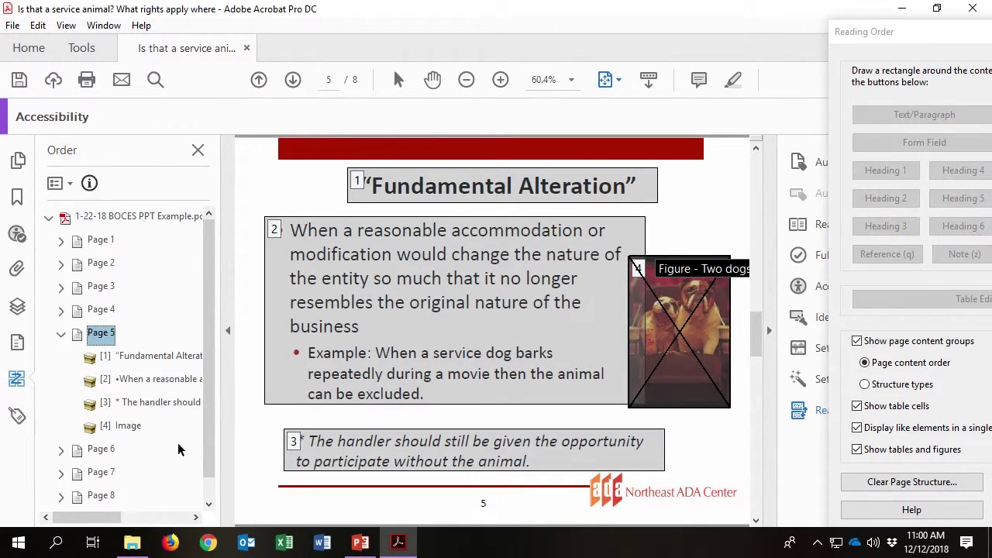
left_click(61, 449)
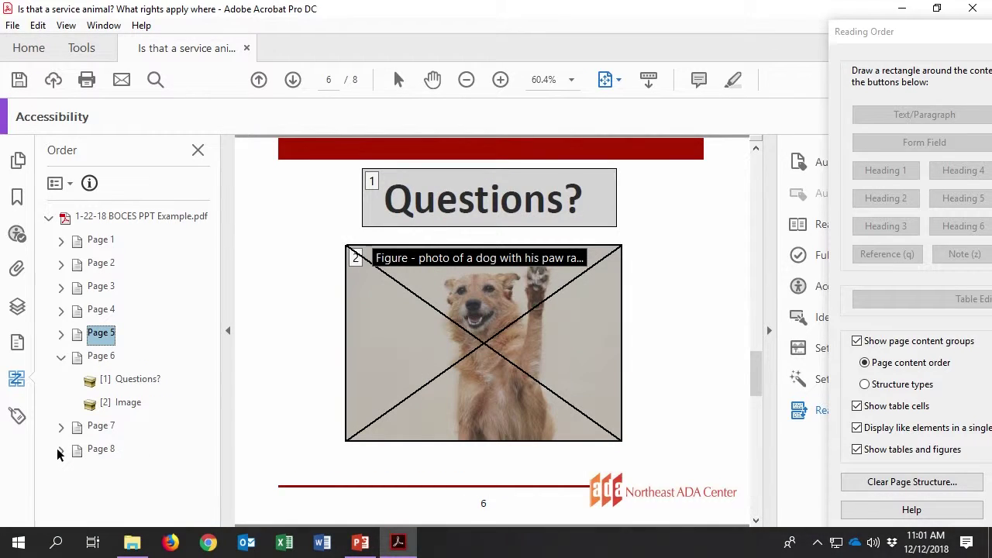